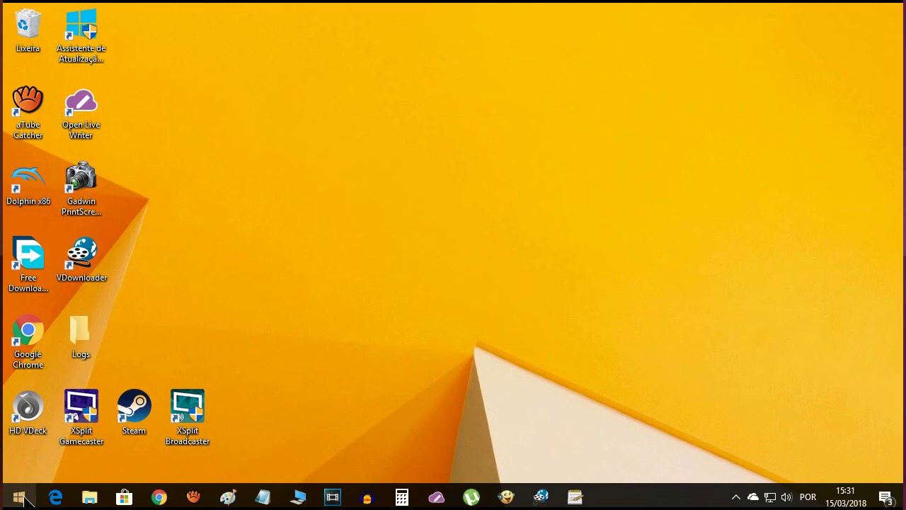
Step: Search for "control panel", open the Control Panel and show the devices and printers
left_click(21, 499)
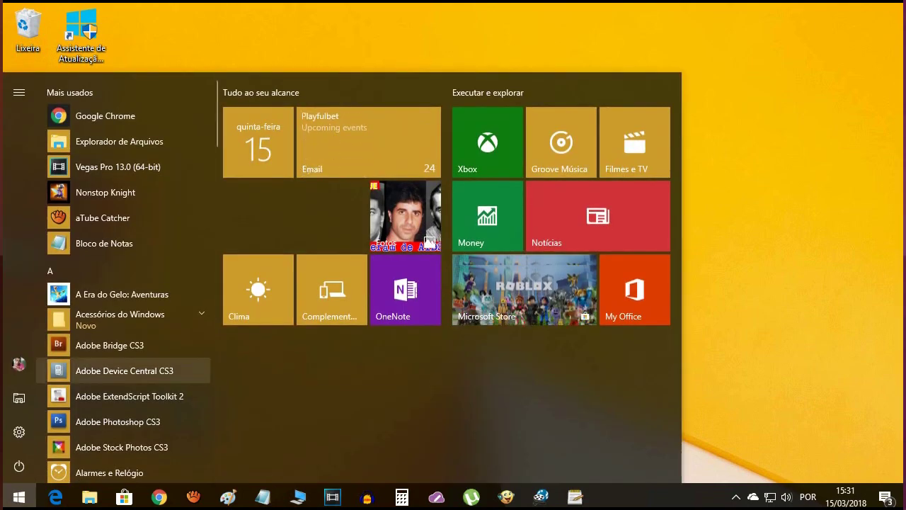
type("control")
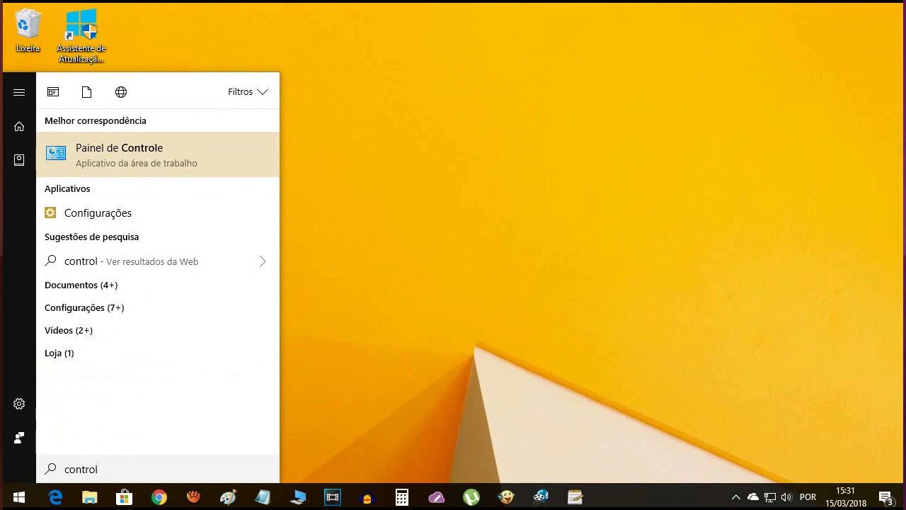
type(" panel")
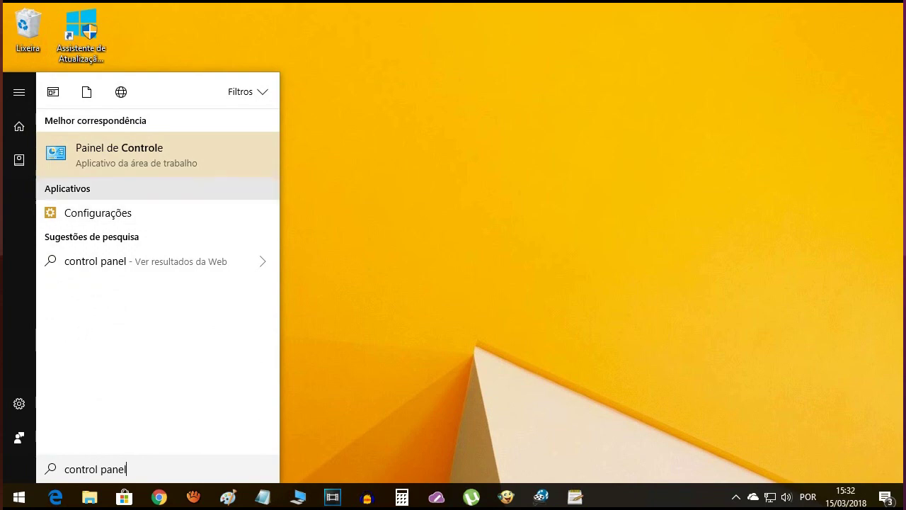
key("Return")
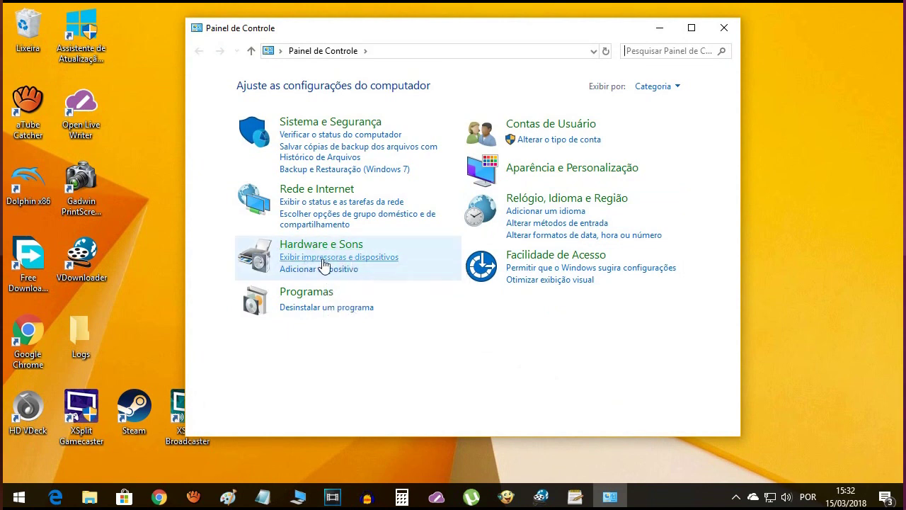
left_click(380, 259)
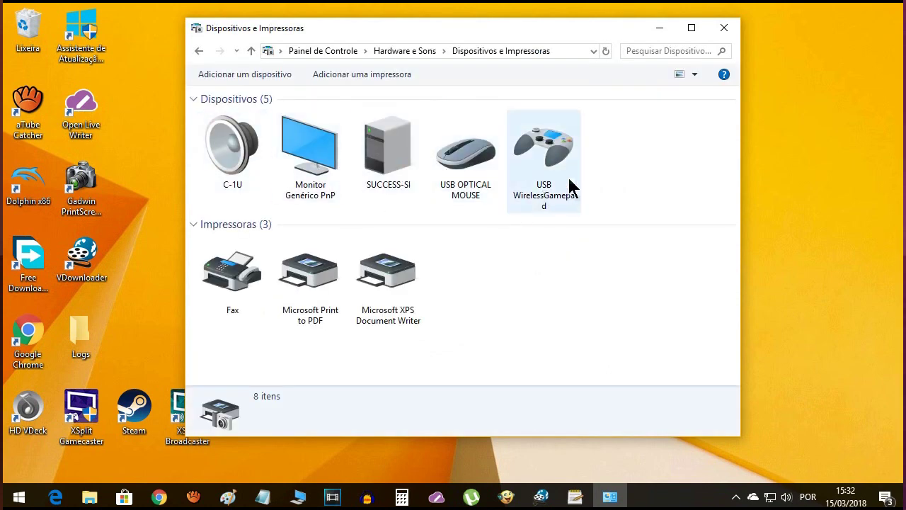
Step: Open the controller properties of the USB WirelessGamepad through its game controller settings
left_click(546, 156)
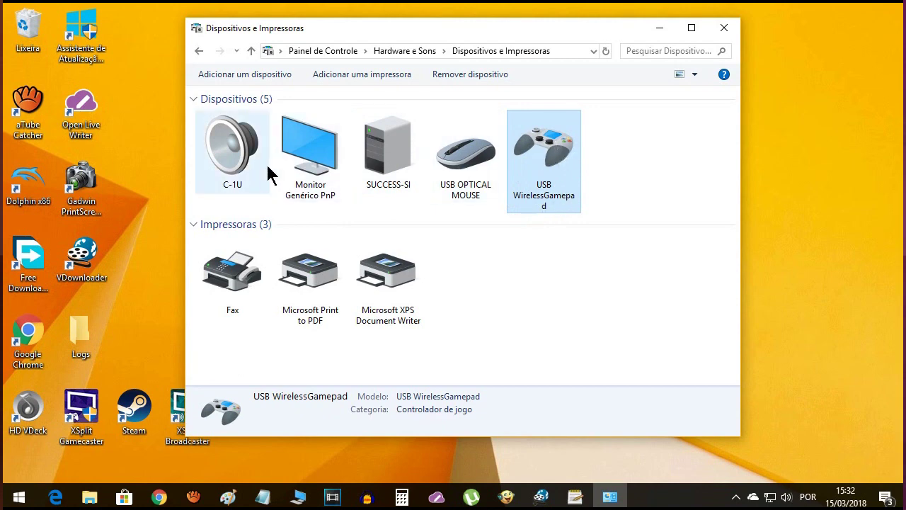
right_click(532, 147)
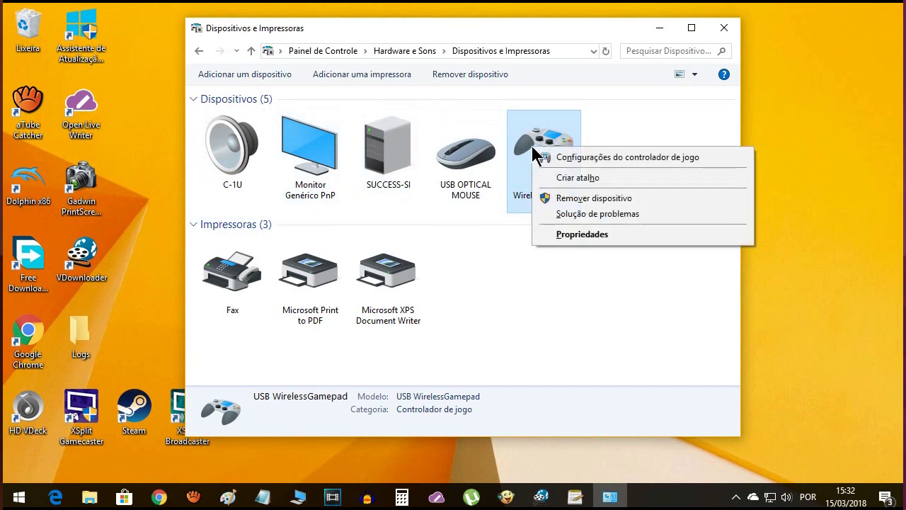
left_click(630, 159)
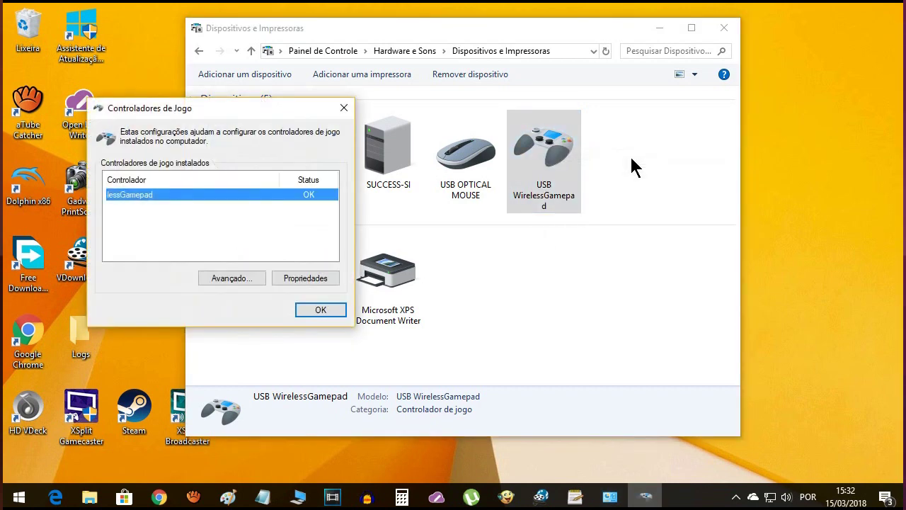
left_click_drag(216, 112, 446, 64)
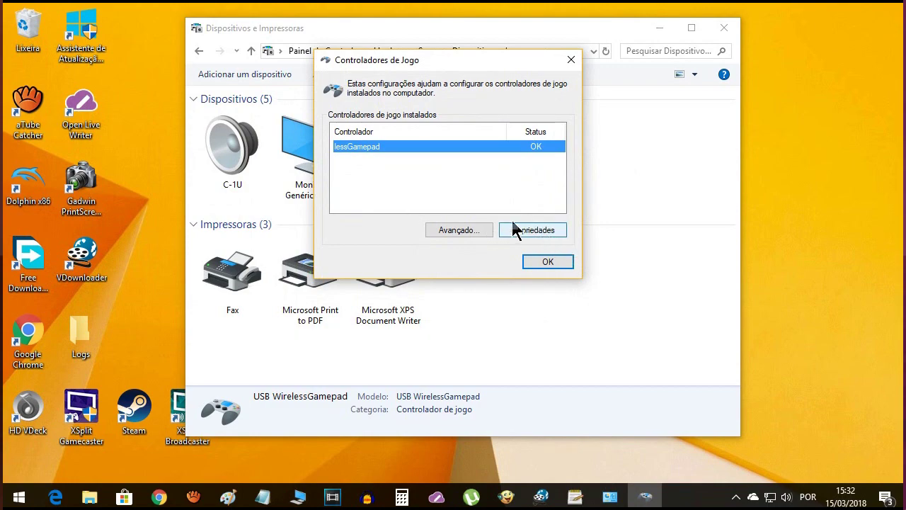
left_click(540, 232)
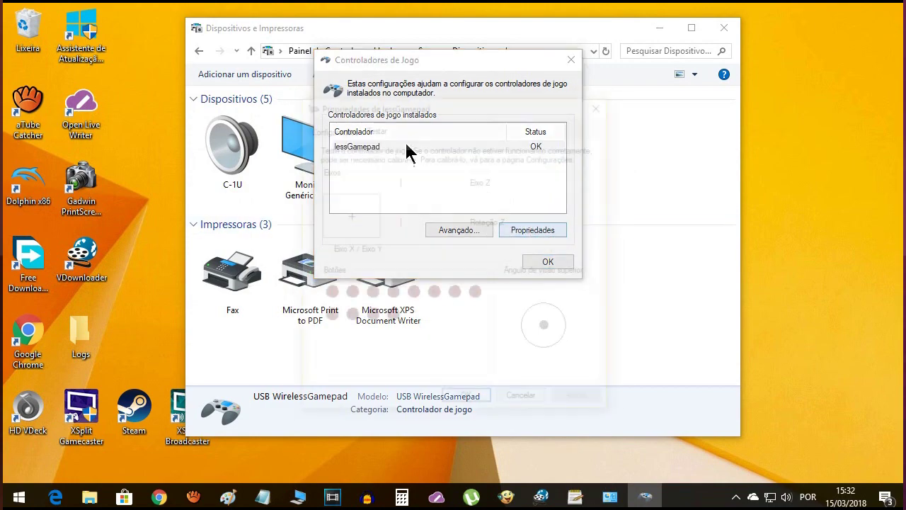
Step: Check the gamepad's axes and buttons on the test page and close the controller dialogs and the devices window
left_click_drag(436, 112, 437, 45)
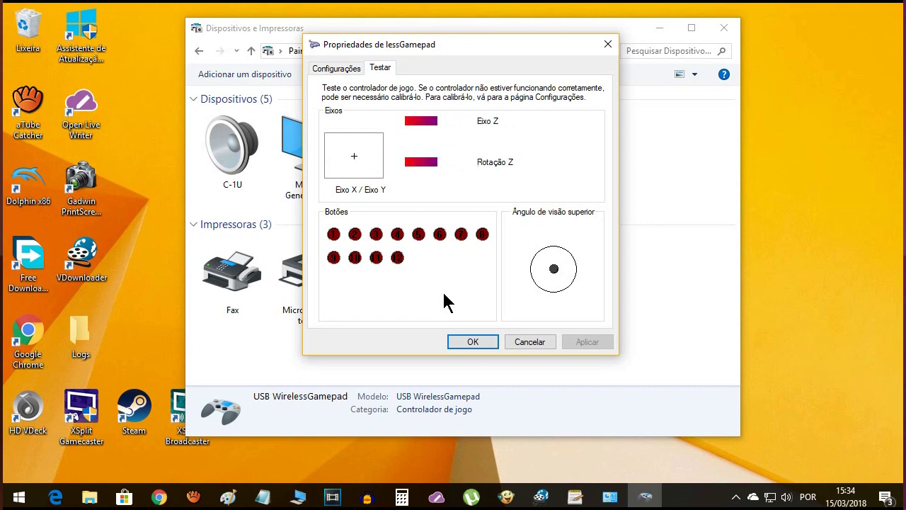
left_click(472, 344)
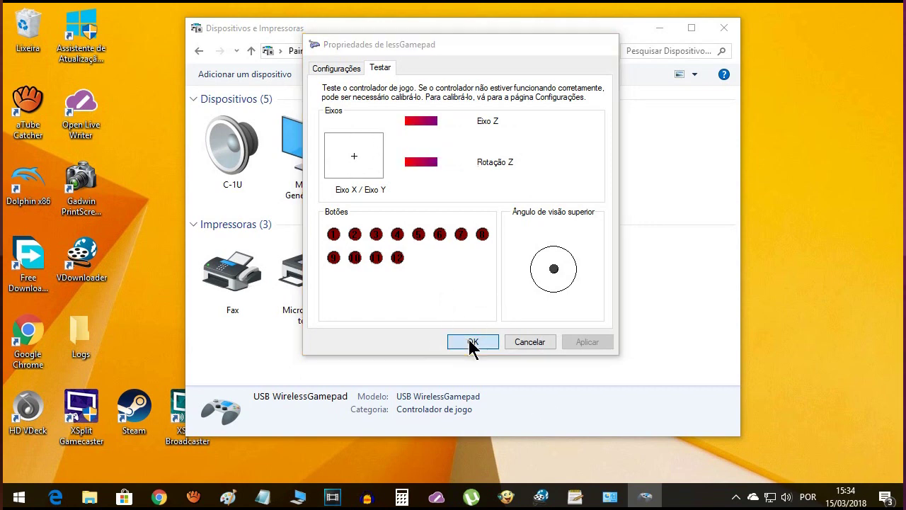
left_click(550, 262)
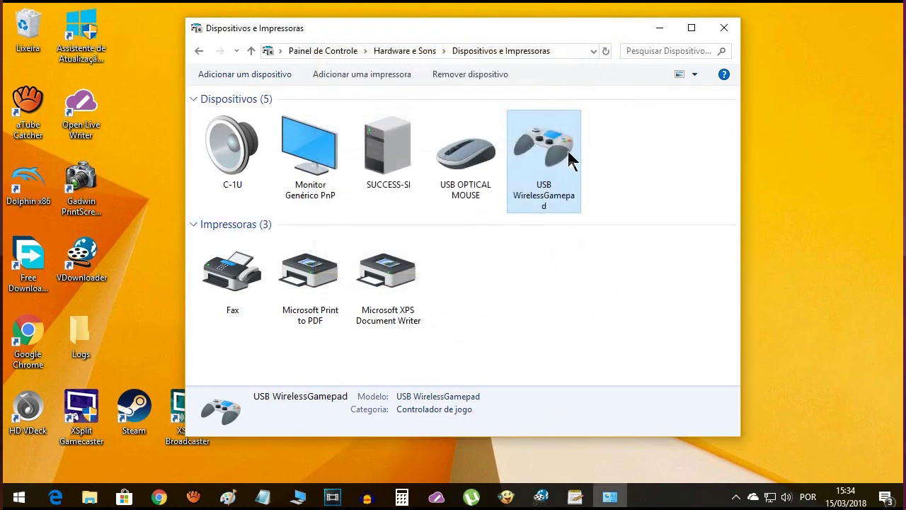
left_click(729, 31)
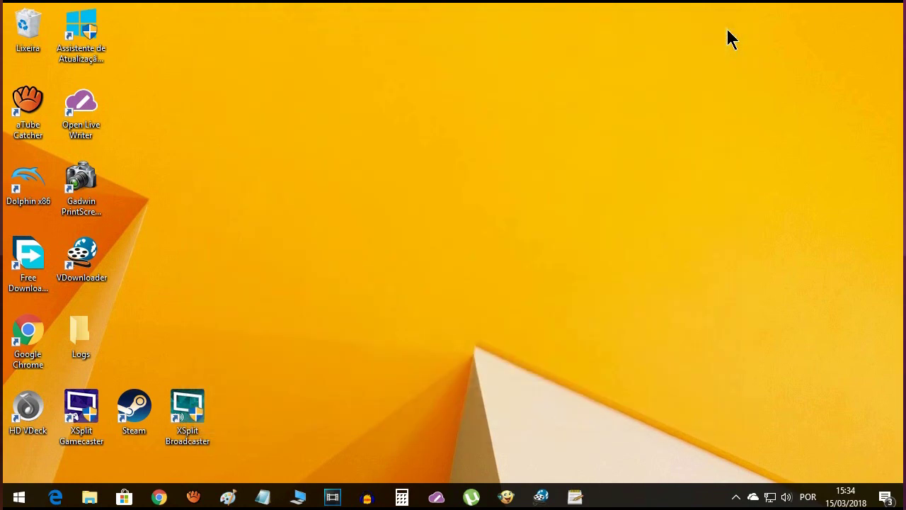
Step: Switch to File Explorer, go to the snes folder inside games and launch snes9x-x64.exe
left_click(89, 496)
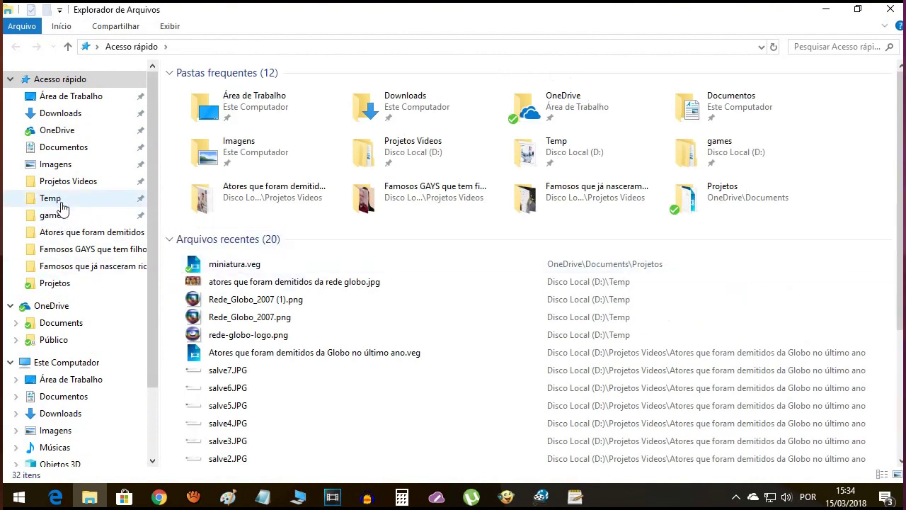
left_click(56, 217)
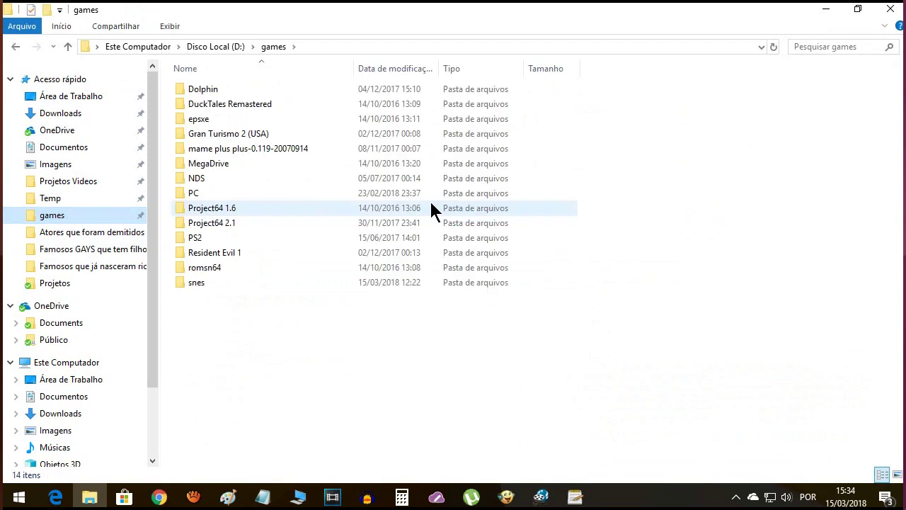
double_click(198, 284)
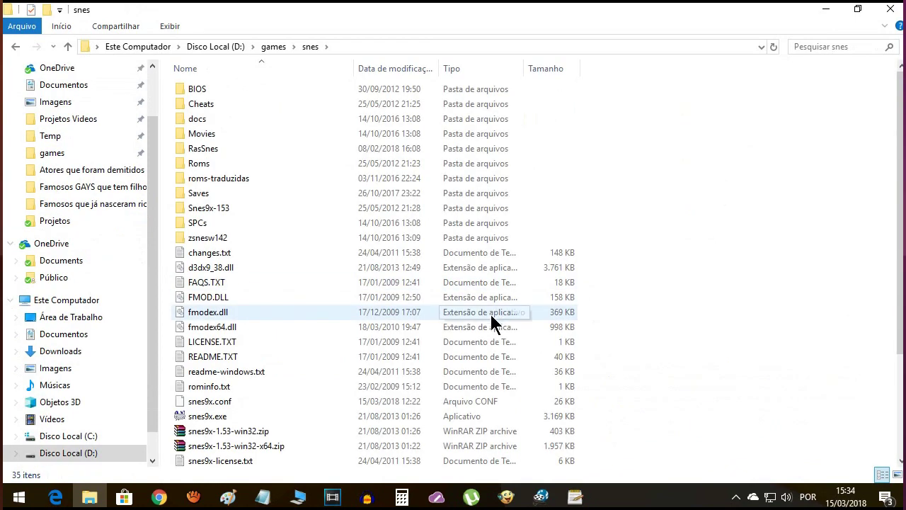
scroll(375, 290, "down", 2)
scroll(375, 290, "down", 2)
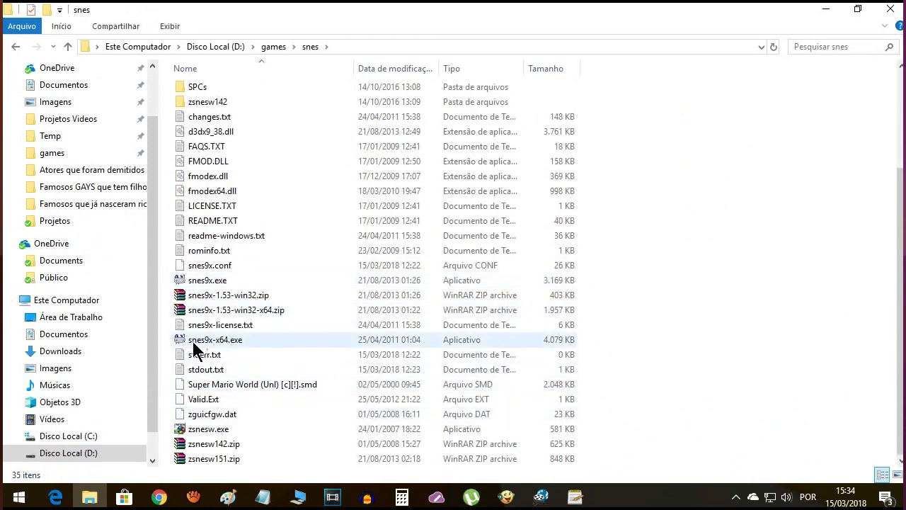
double_click(225, 341)
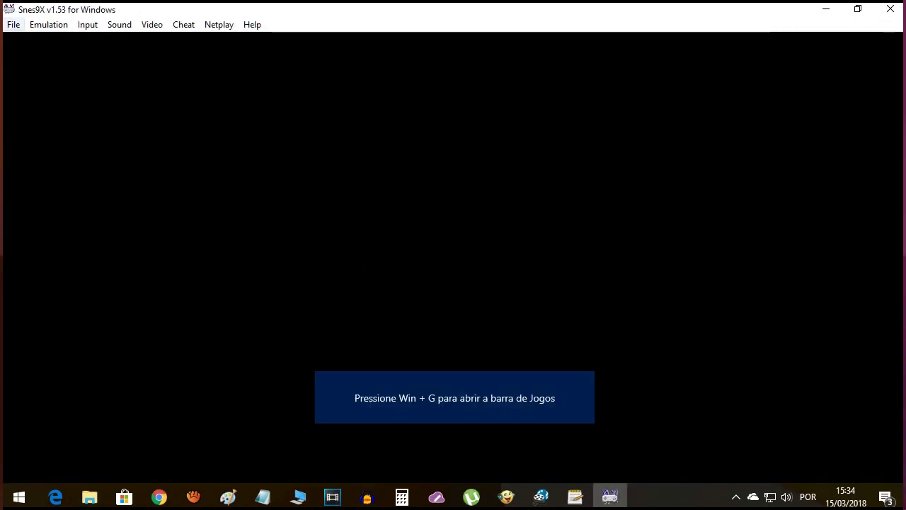
Step: In the input configuration, map Joypad #1's directions to (J0)Up, Left, Down and Right, B to Button 2, A to 1, Y to 3 and X to 0
left_click(87, 26)
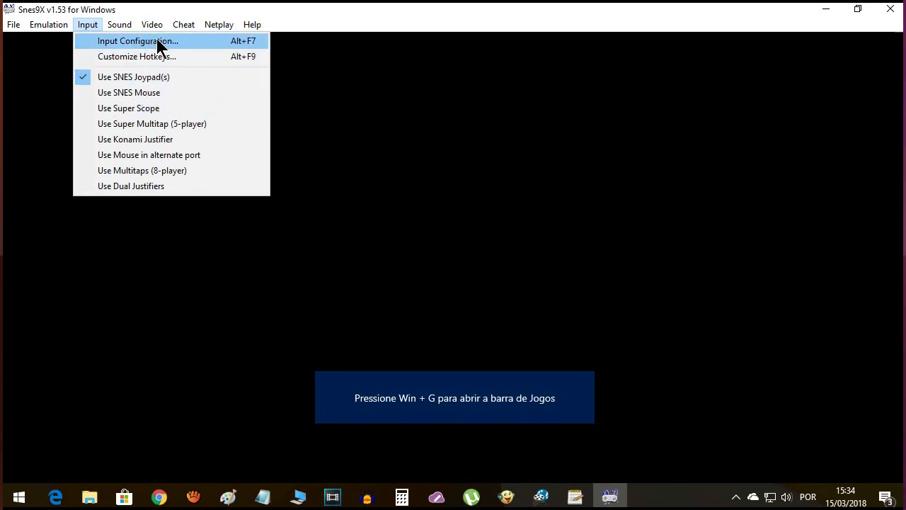
left_click(178, 41)
left_click_drag(392, 148, 365, 112)
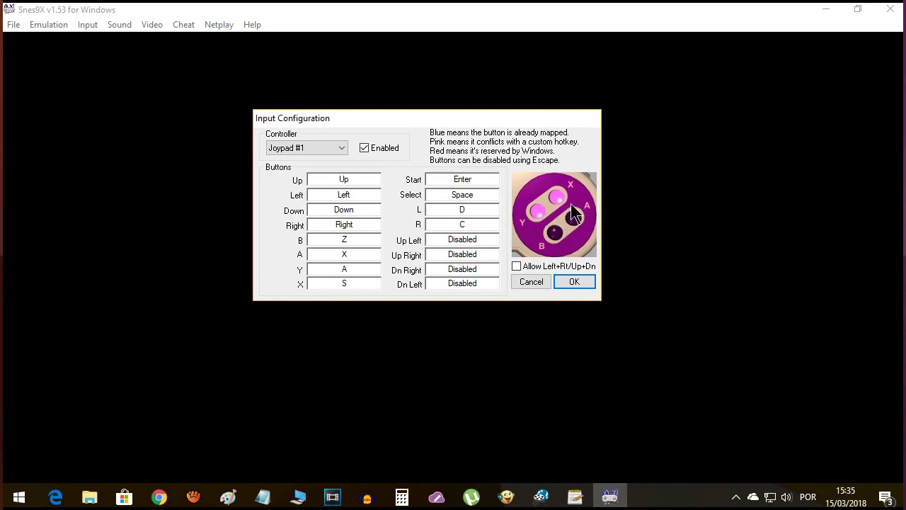
left_click_drag(337, 117, 325, 93)
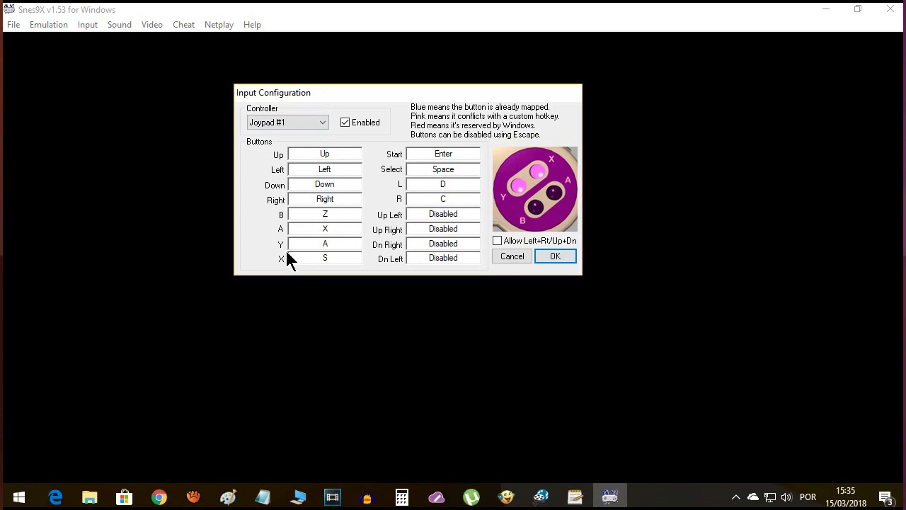
left_click(309, 155)
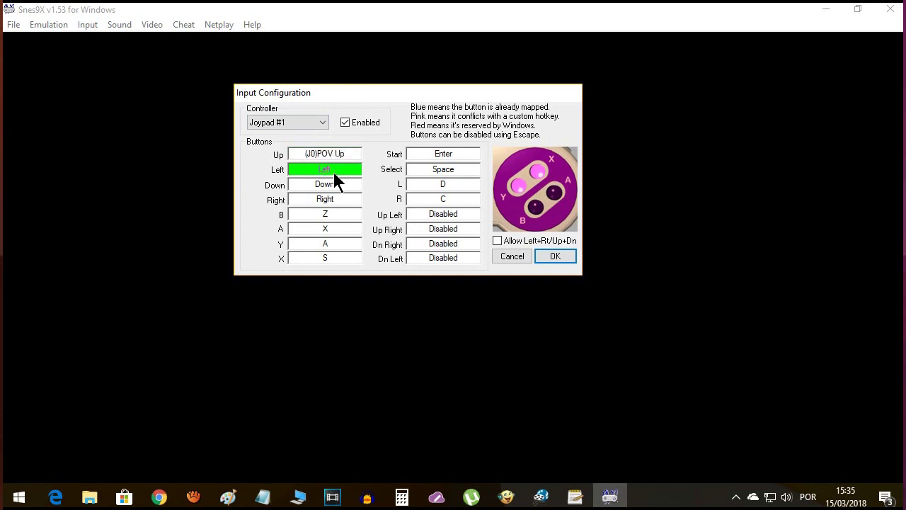
left_click(336, 152)
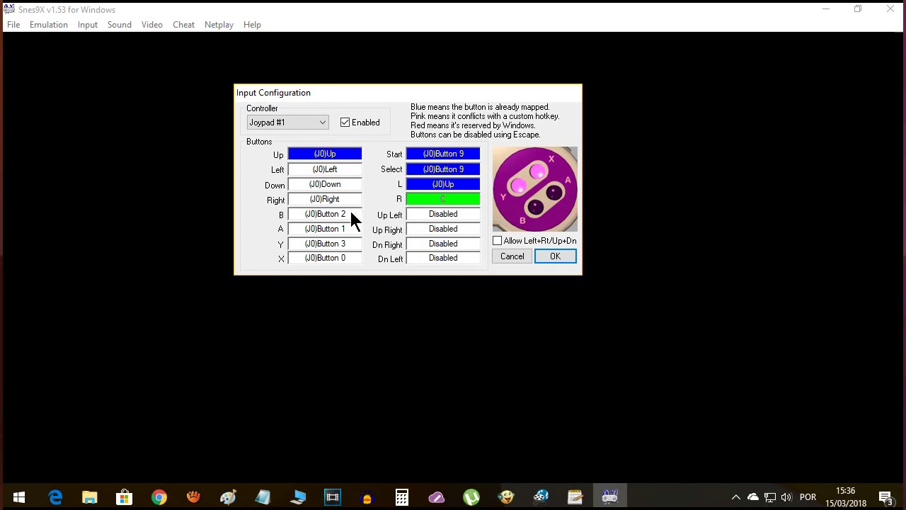
Step: Map Joypad #1's Start to Button 9, Select to Button 8, L to Button 4 and R to Button 5, and save the configuration
left_click(338, 155)
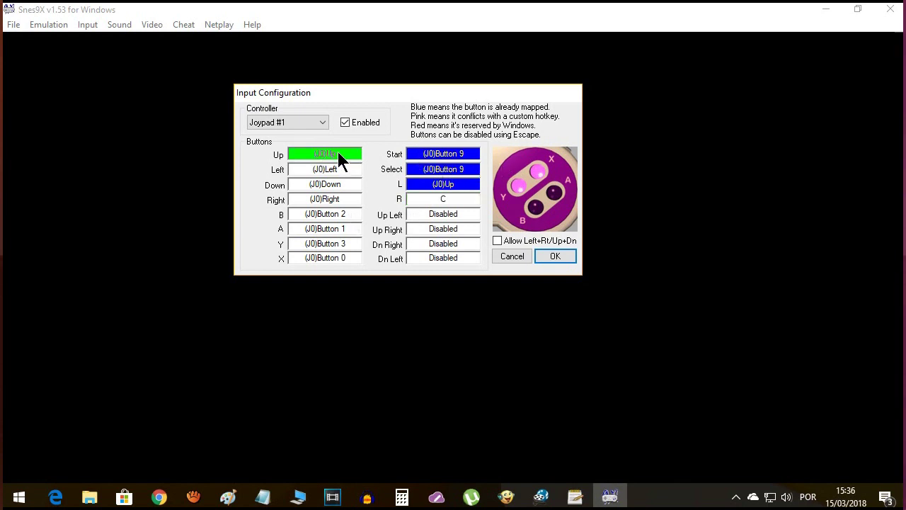
left_click(449, 153)
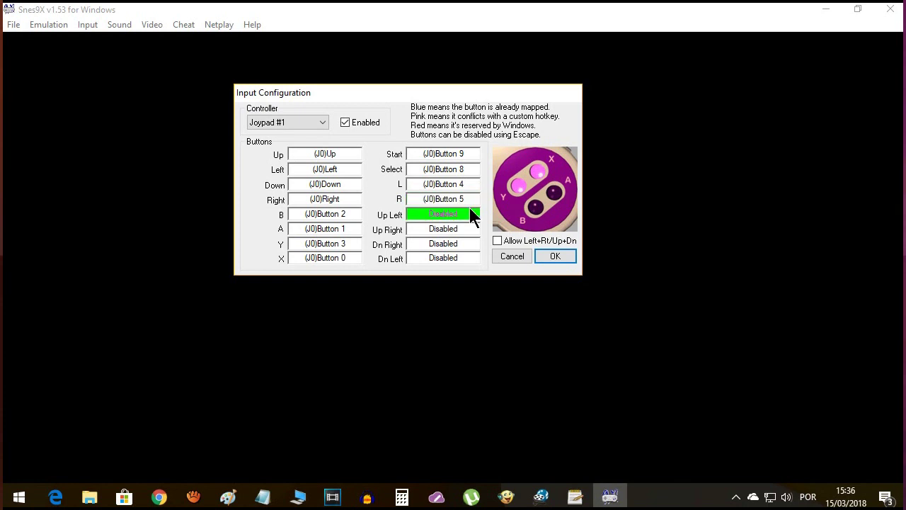
left_click(554, 257)
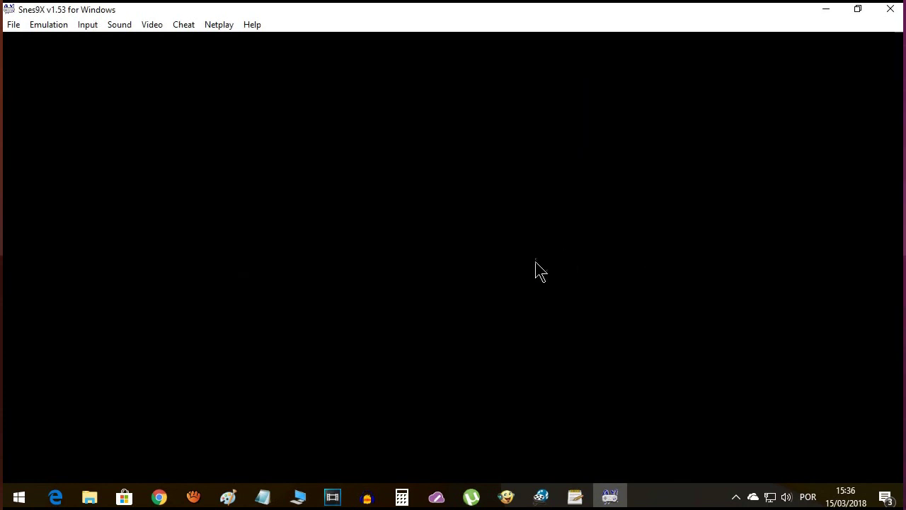
Step: Load Super Mario World (U).smc from the recent games
left_click(12, 27)
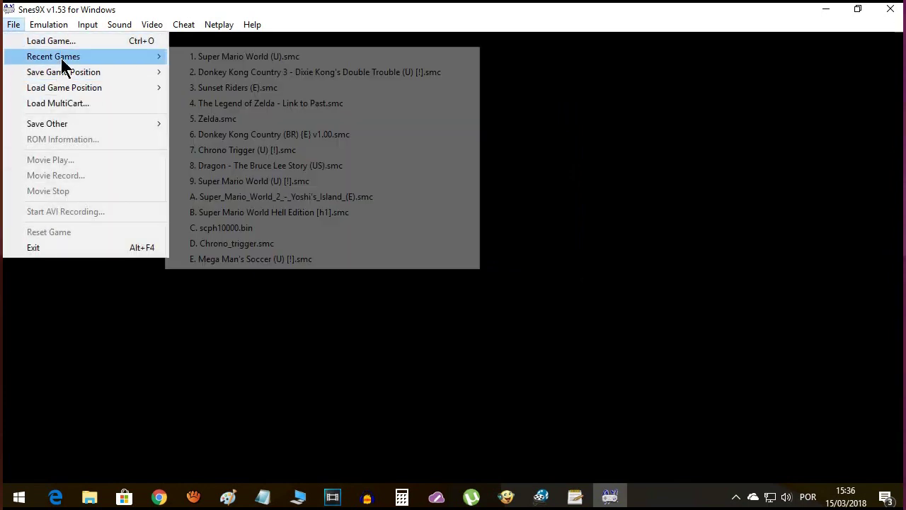
mouse_move(62, 58)
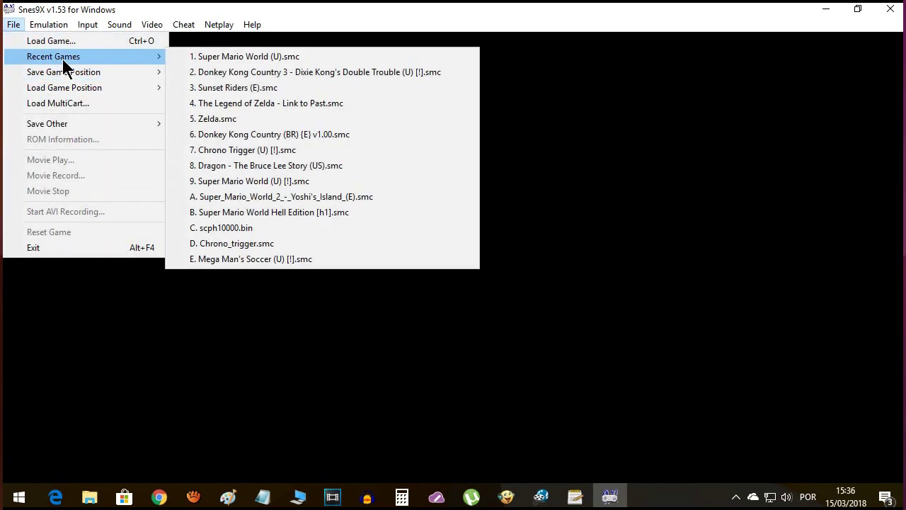
left_click(273, 56)
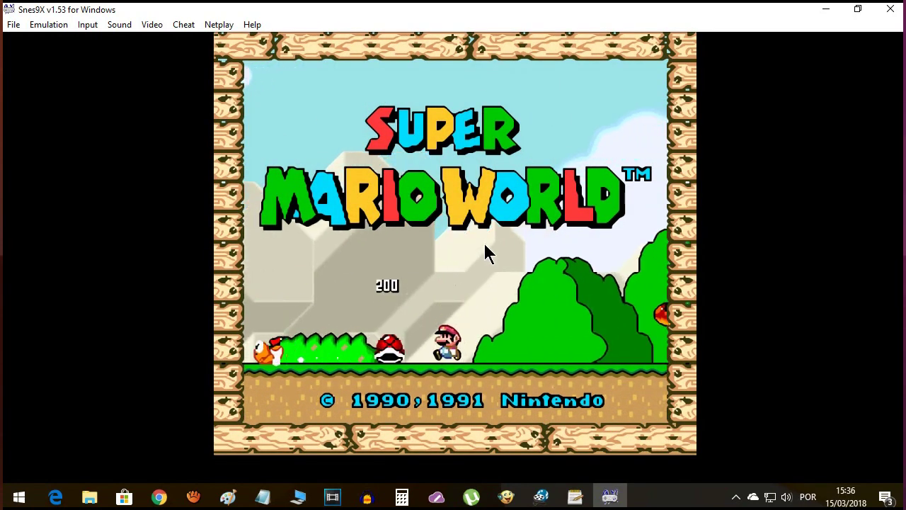
Step: Start a 1 player game from the Super Mario World title screen
key("Return")
key("Down")
key("Up")
key("Return")
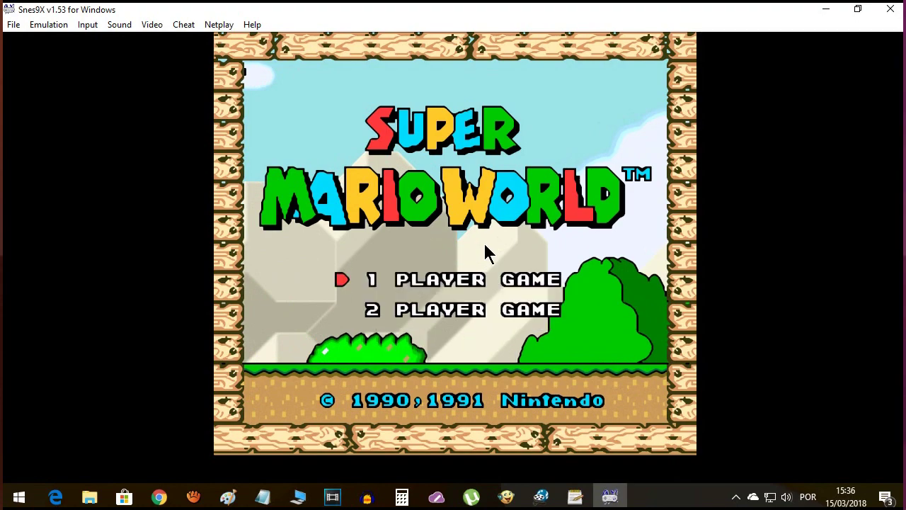
key("Return")
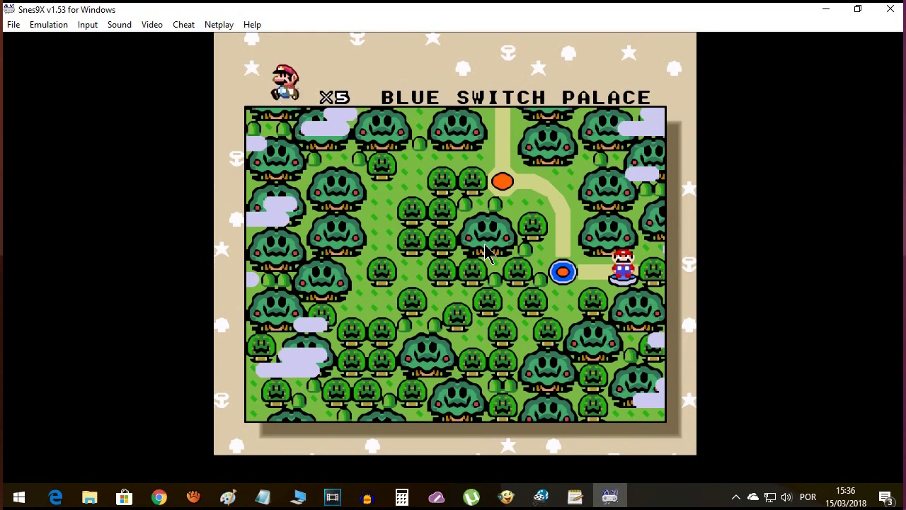
Step: Move Mario across the overworld map to Forest of Illusion 2 and enter the level
key("Left")
key("Up")
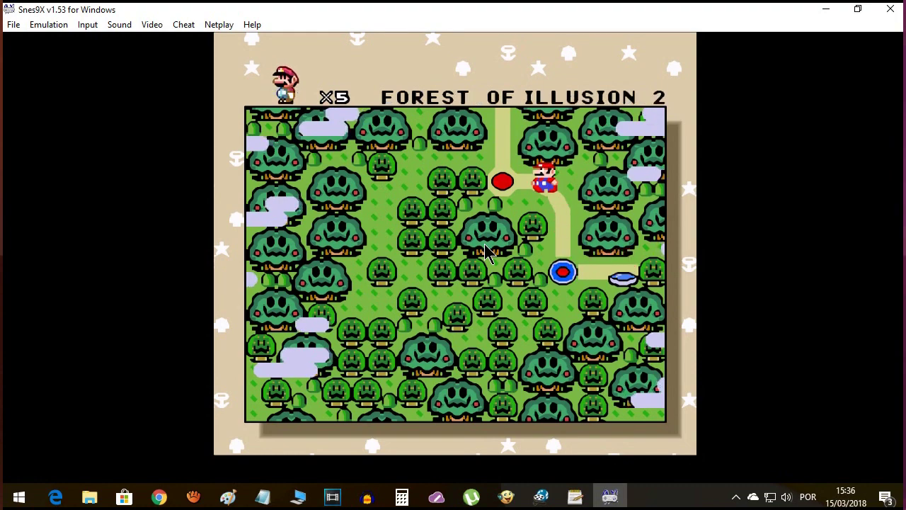
key("c")
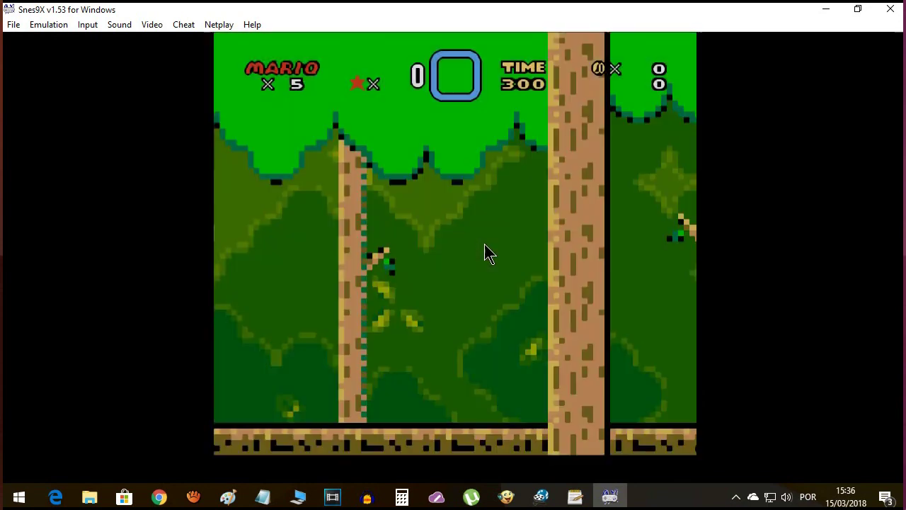
Step: Try out the mapped controls by moving Mario left and right and using the action button in the level
key("Right")
key("c")
key("Left")
key("Right")
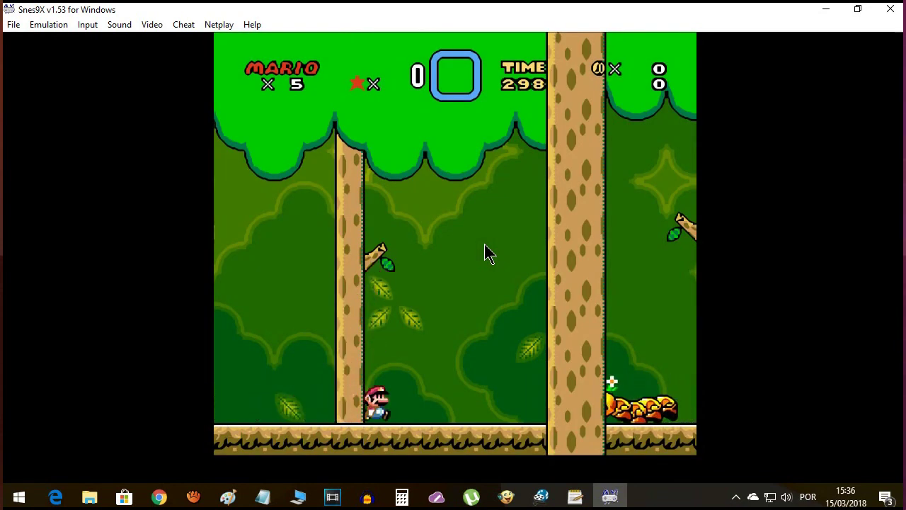
Step: Try to run Mario past the first Wiggler and jump across the first gap in the level
key("Right")
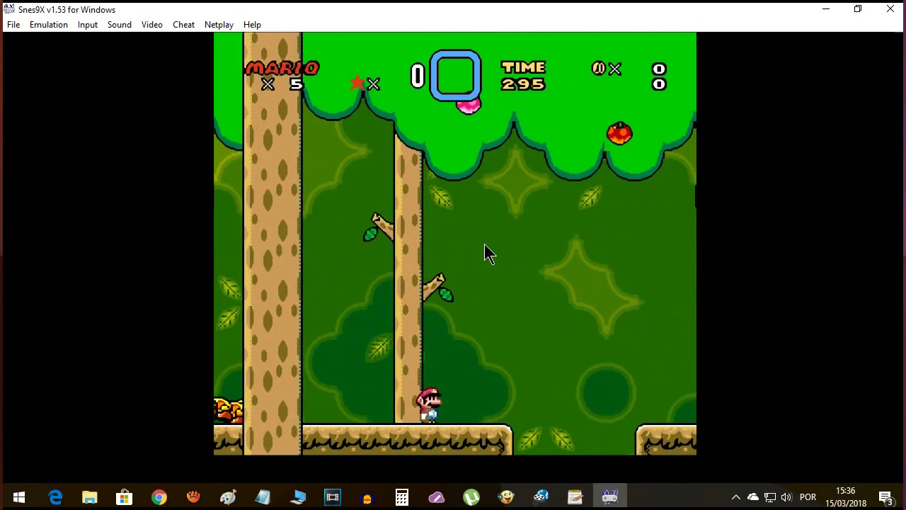
key("c")
key("Right")
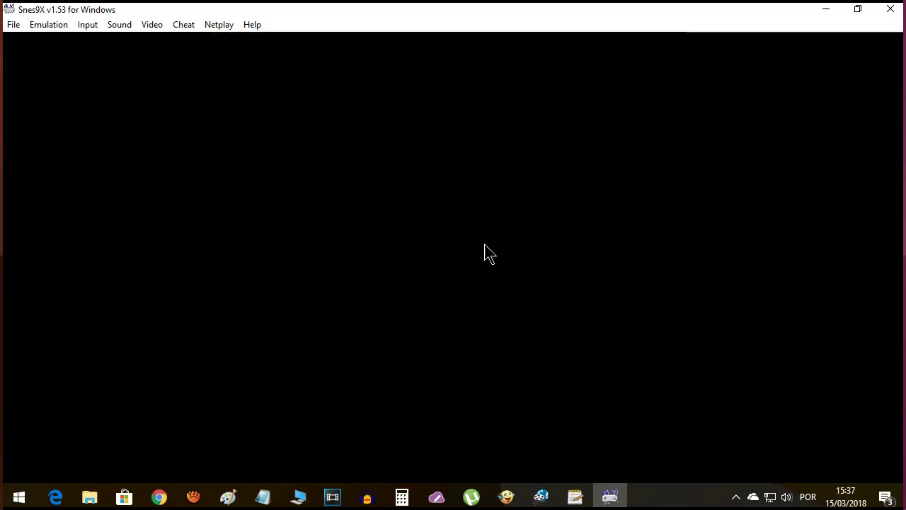
Step: Re-enter the level and jump Mario over the Wiggler to the ground before the first gap
key("c")
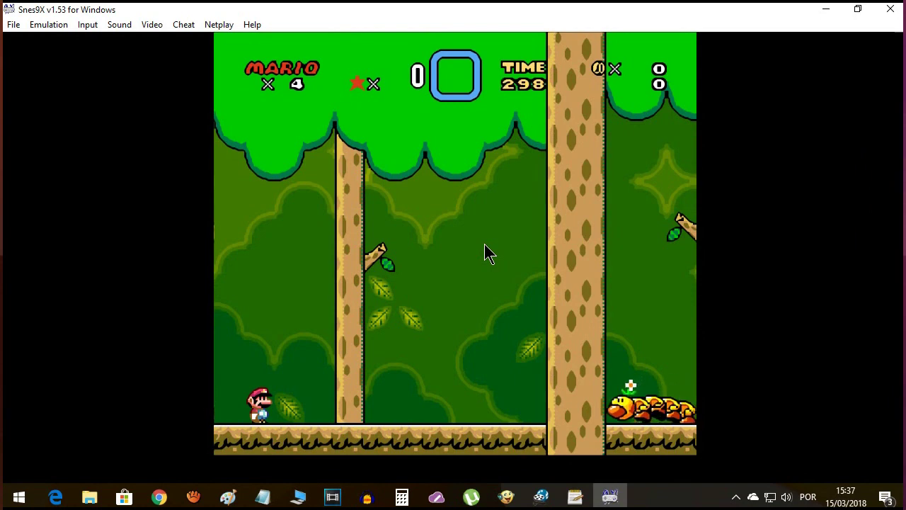
key("Right")
key("c")
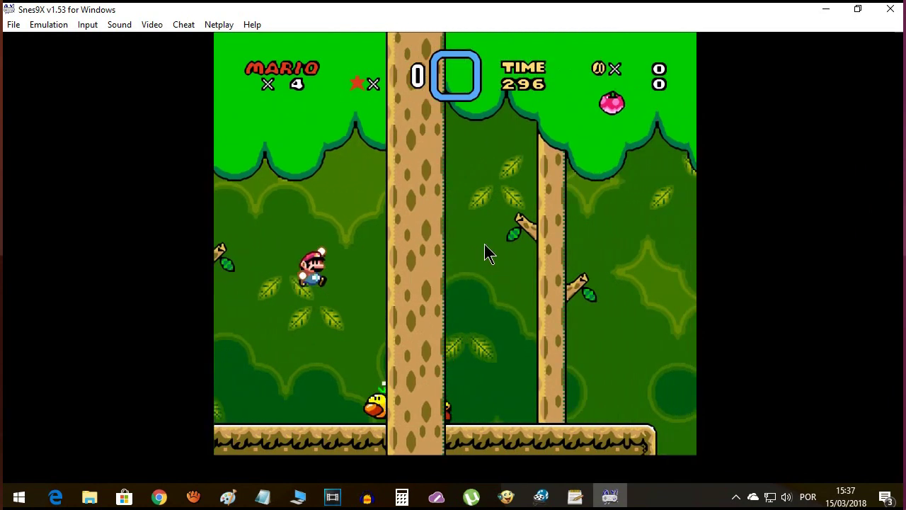
key("Right")
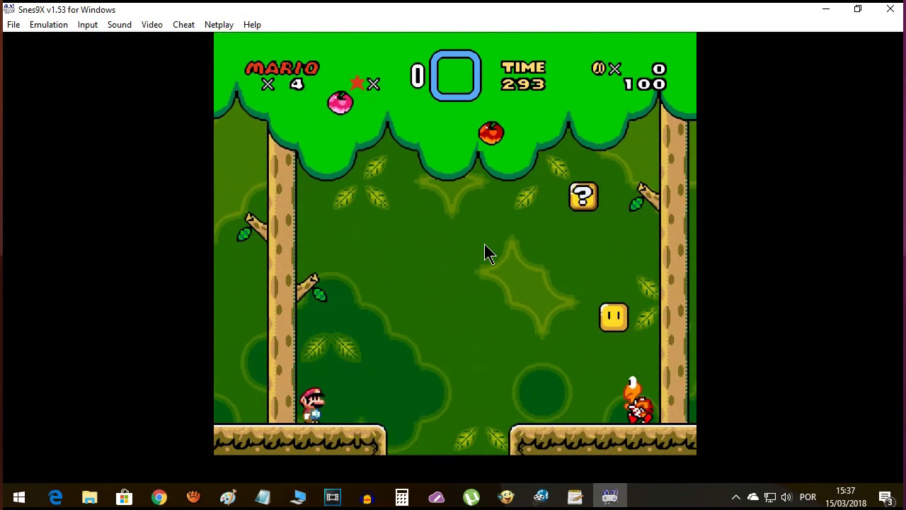
key("a")
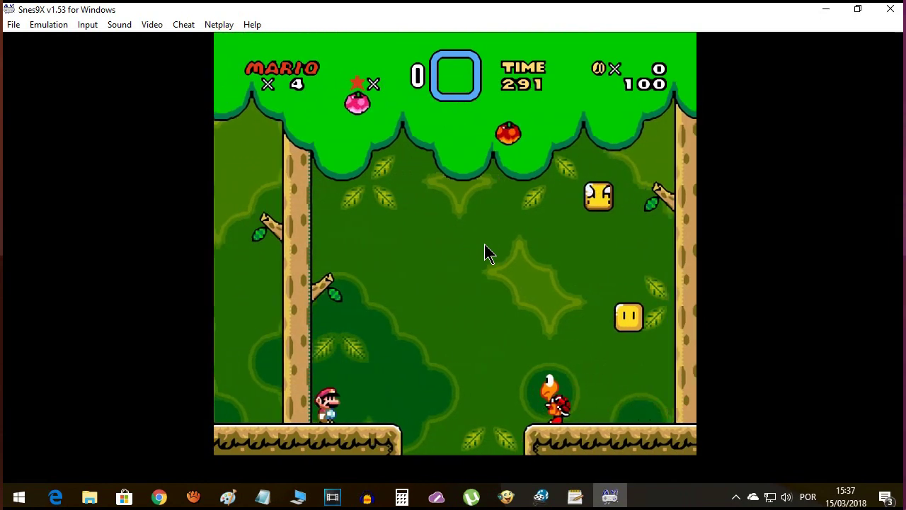
key("Right")
key("Right")
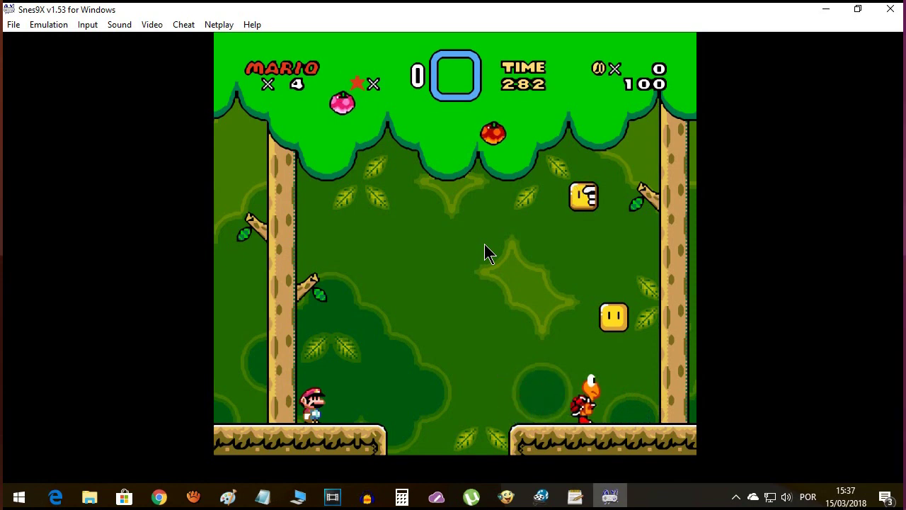
Step: Jump Mario across the first gap onto the platform with the question block
key("Right")
key("c")
key("Right")
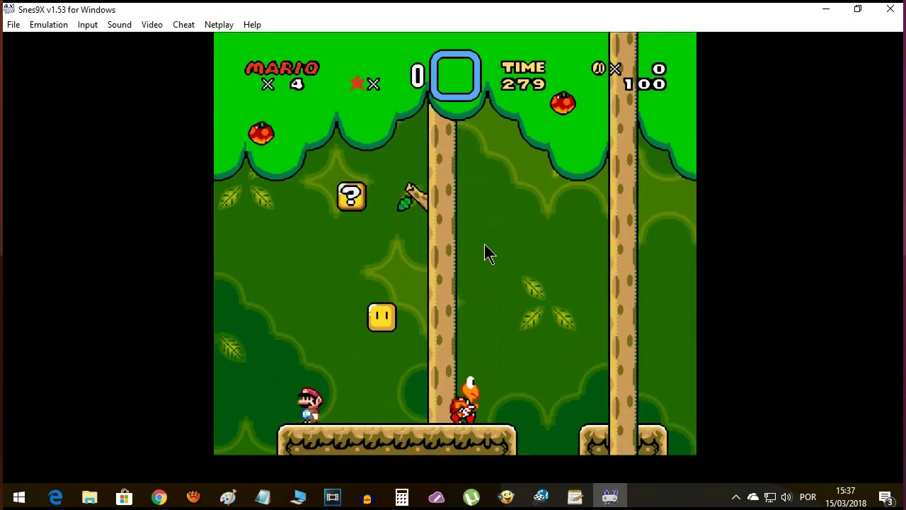
Step: Stomp the red Koopa on the platform and pick up its shell with Mario
key("c")
key("Right")
key("c")
key("x")
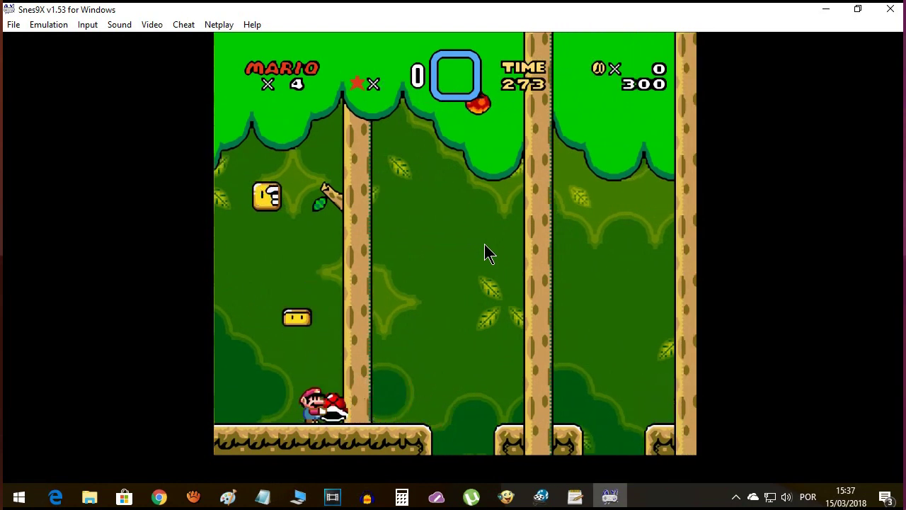
Step: Carry the red shell across the gap onto the first small tree-trunk platform
key("Right")
key("c")
key("Left")
key("Right")
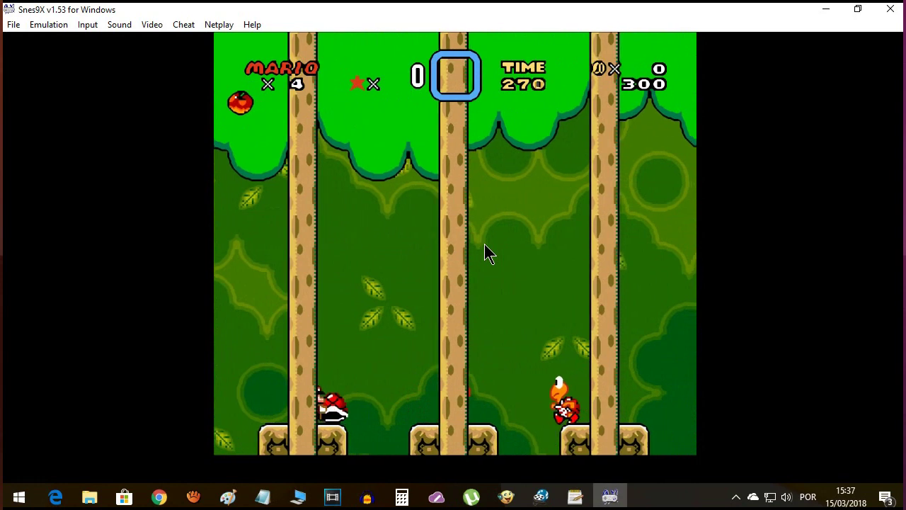
Step: Jump Mario across the small tree-trunk platforms, grabbing another red Koopa shell on the way to the raised ledge
key("c")
key("Right")
key("c")
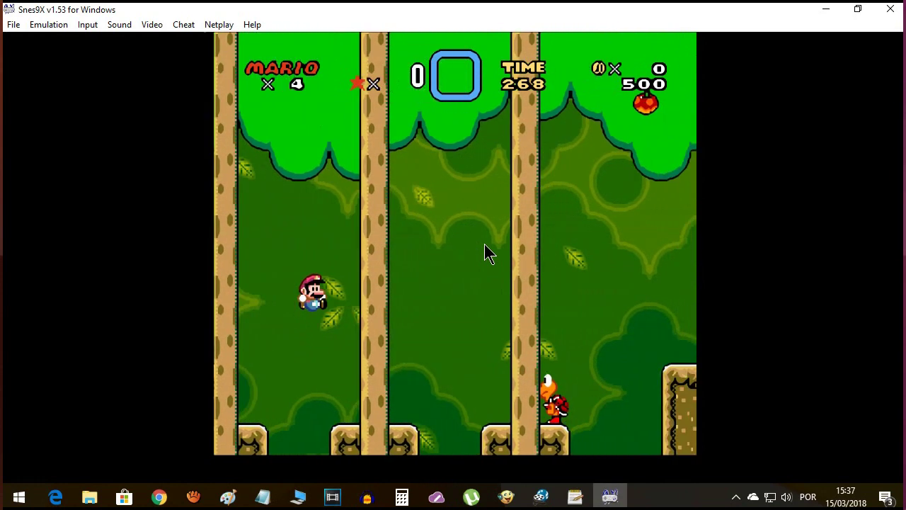
key("Right")
key("c")
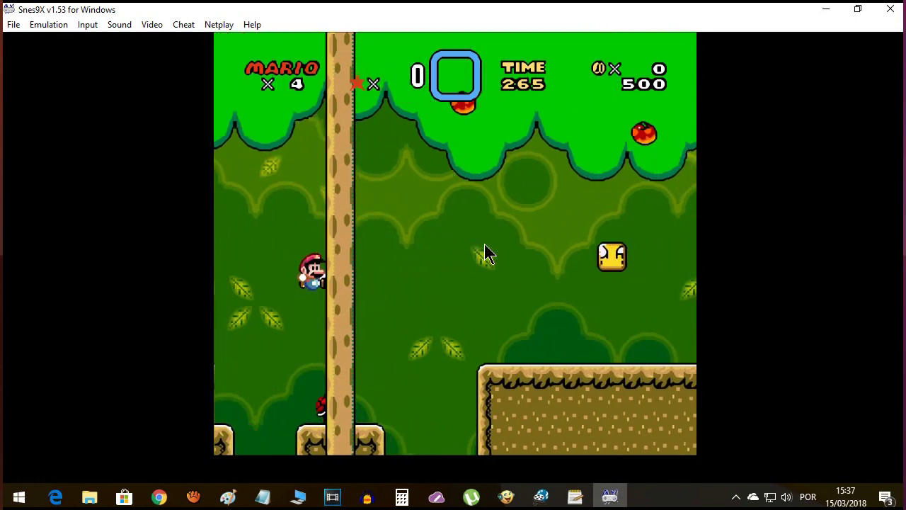
key("Left")
key("Right")
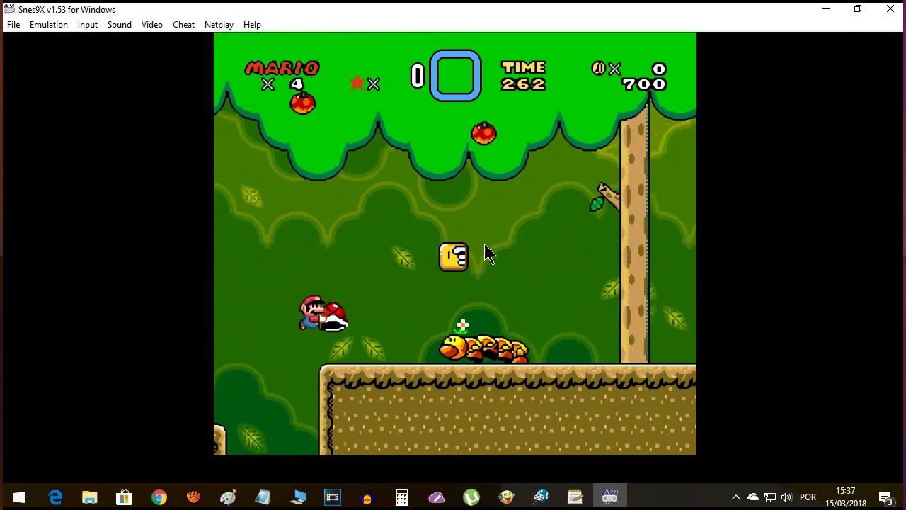